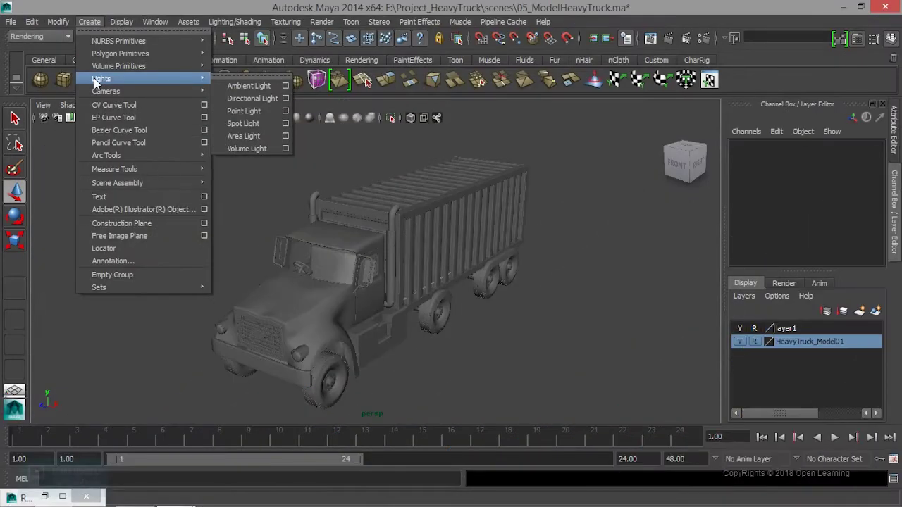
Float the Lights menu as a tear-off beside the view cube and create a point light.
click(233, 74)
drag(254, 64, 644, 118)
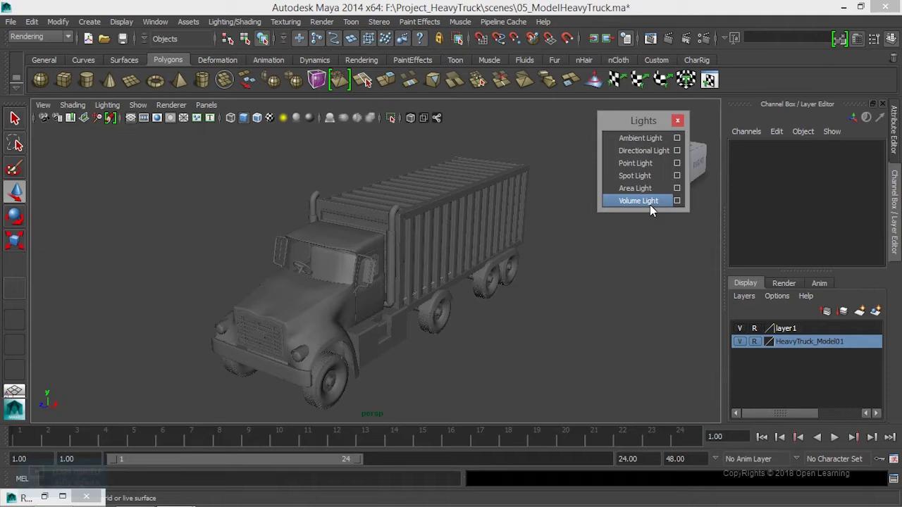
click(637, 164)
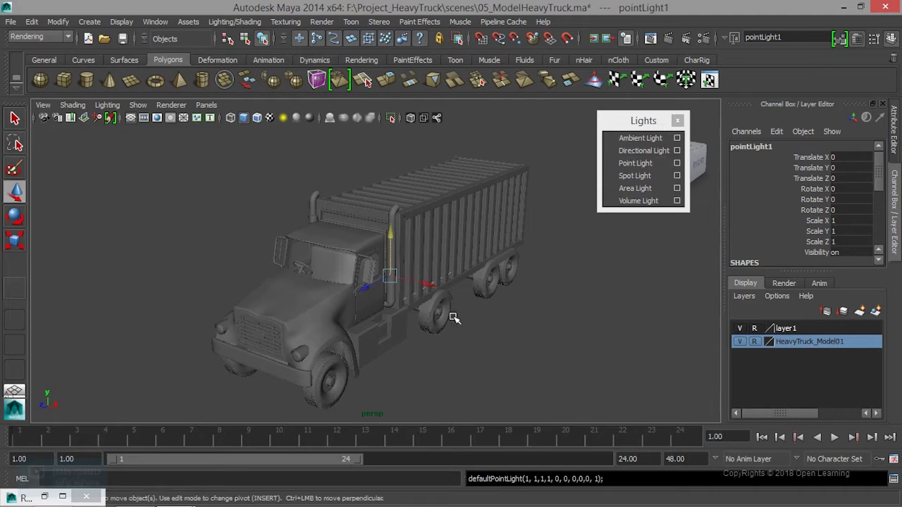
Move pointLight1 to 25.107, 34.623, -21.16 above the cargo box, preview its lighting, and show its attributes.
drag(389, 231, 404, 118)
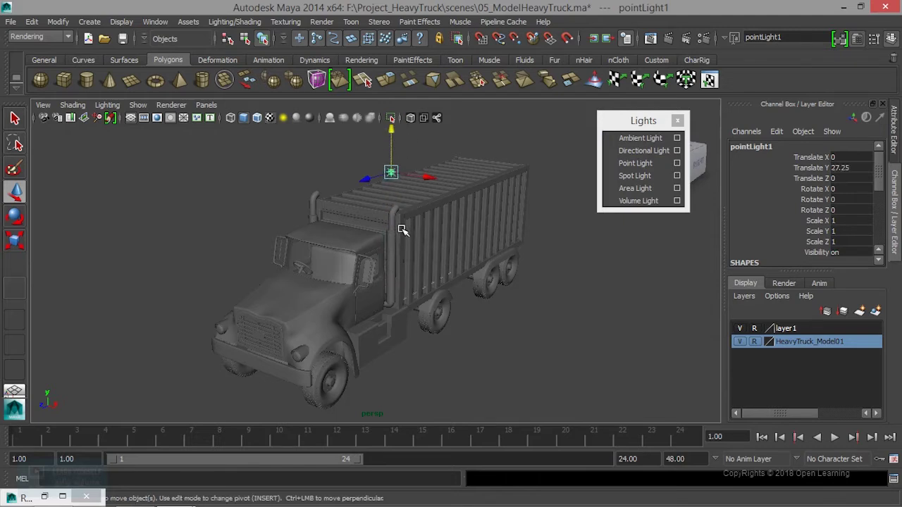
key(7)
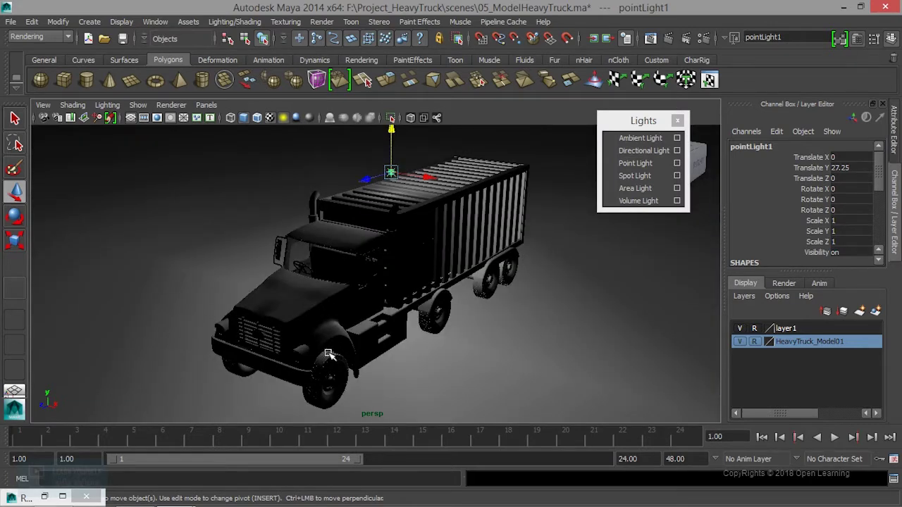
mouse_move(391, 173)
mouse_down()
mouse_move(521, 174)
mouse_move(535, 124)
mouse_move(524, 140)
mouse_up()
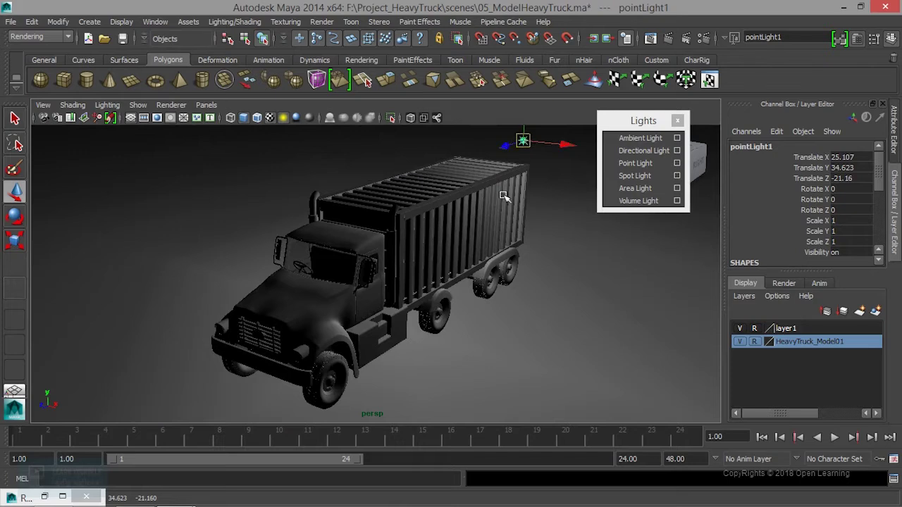
key(ctrl+a)
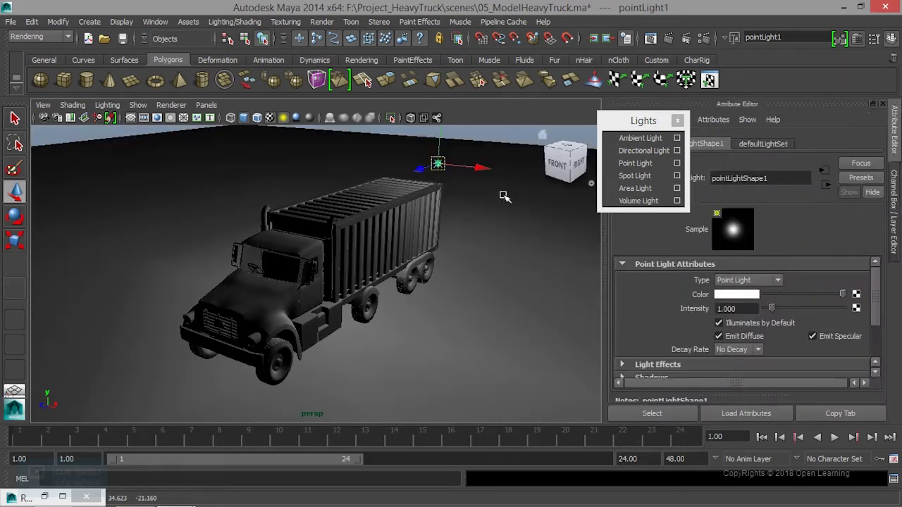
Expand pointLight1's Shadows section, close the floating Lights window, and scroll through the shadow settings.
scroll(704, 310, down, 3)
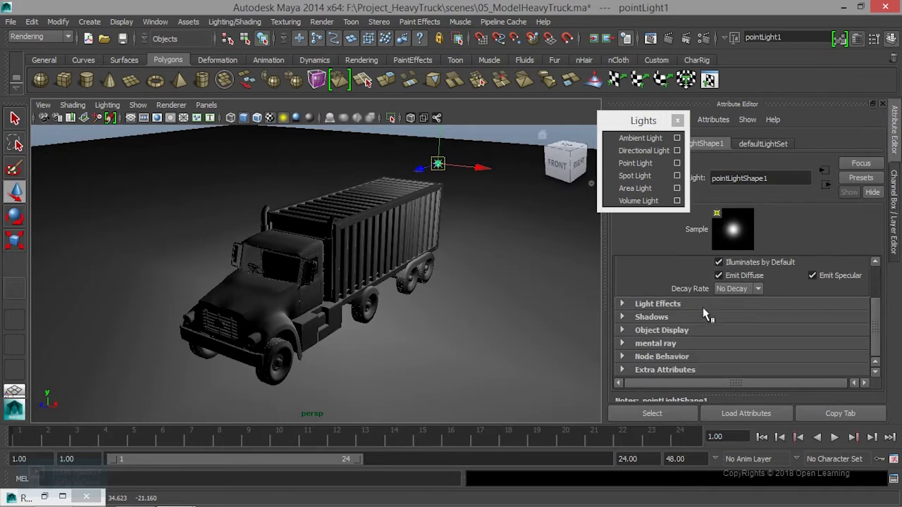
click(668, 318)
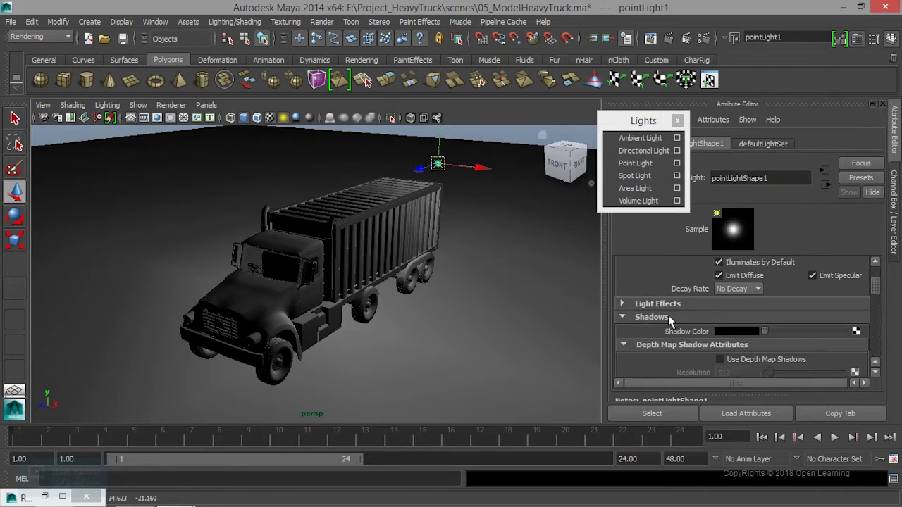
click(677, 120)
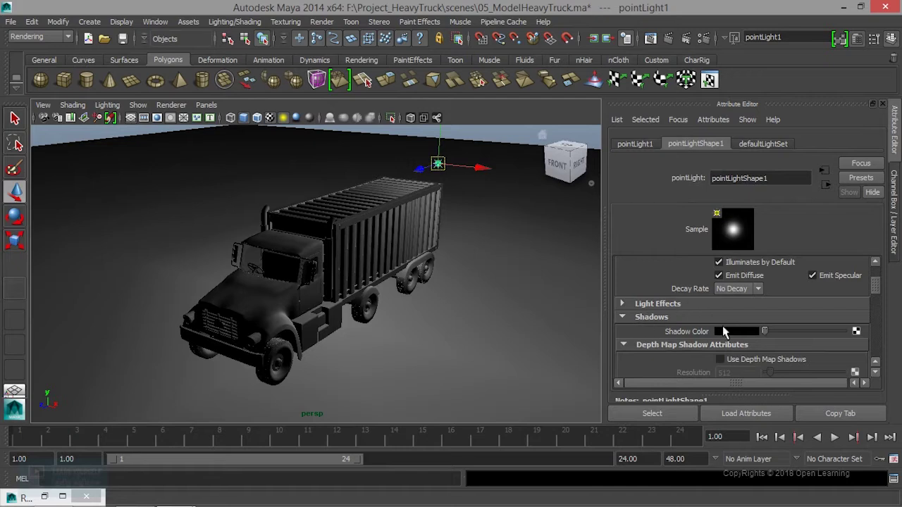
scroll(722, 349, down, 3)
scroll(721, 349, up, 3)
scroll(704, 351, down, 1)
scroll(703, 349, down, 1)
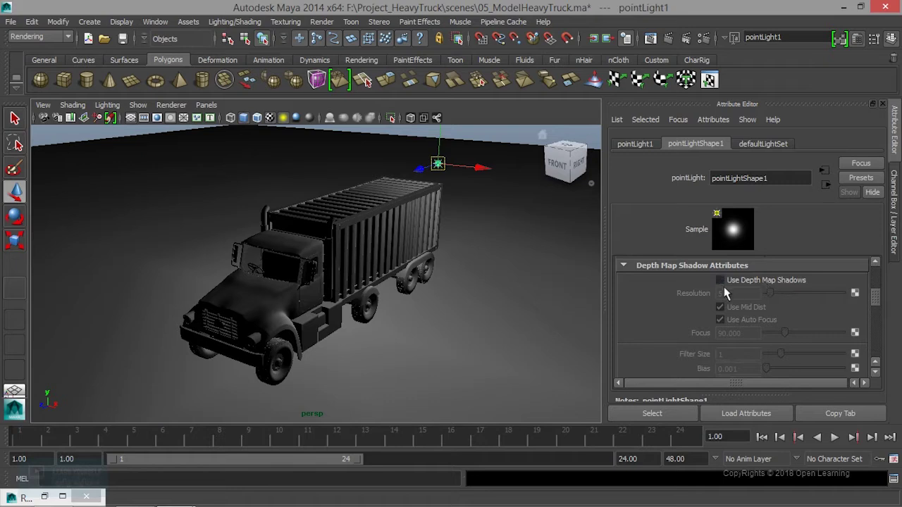
scroll(754, 310, down, 3)
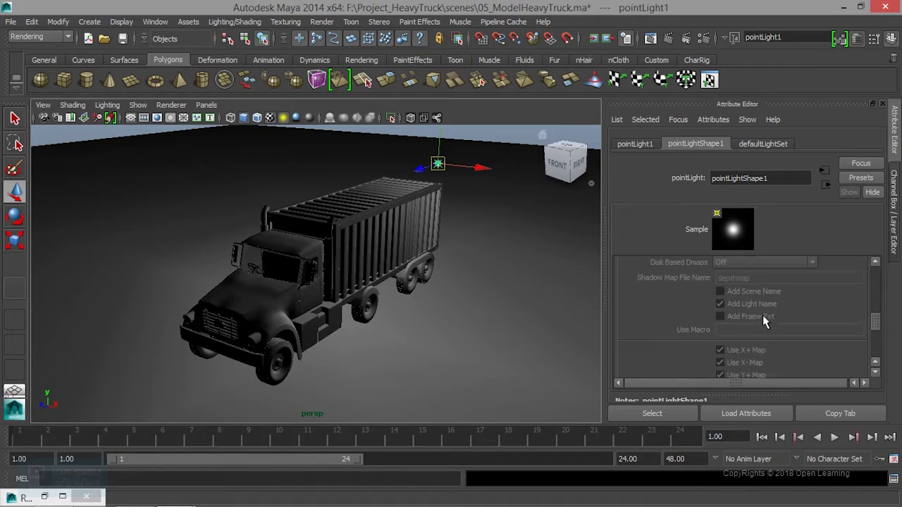
scroll(762, 315, down, 3)
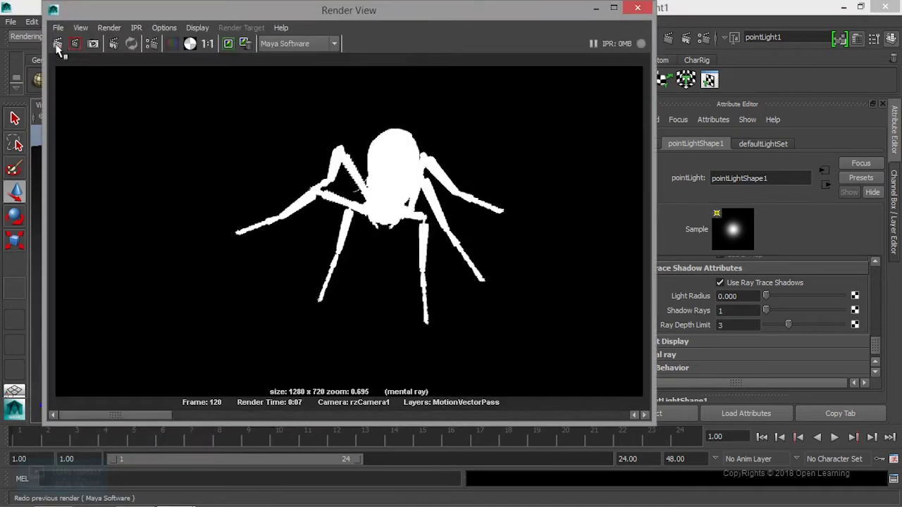
Re-render the truck with mental ray showing RGB channels, then minimize the Render View.
click(59, 43)
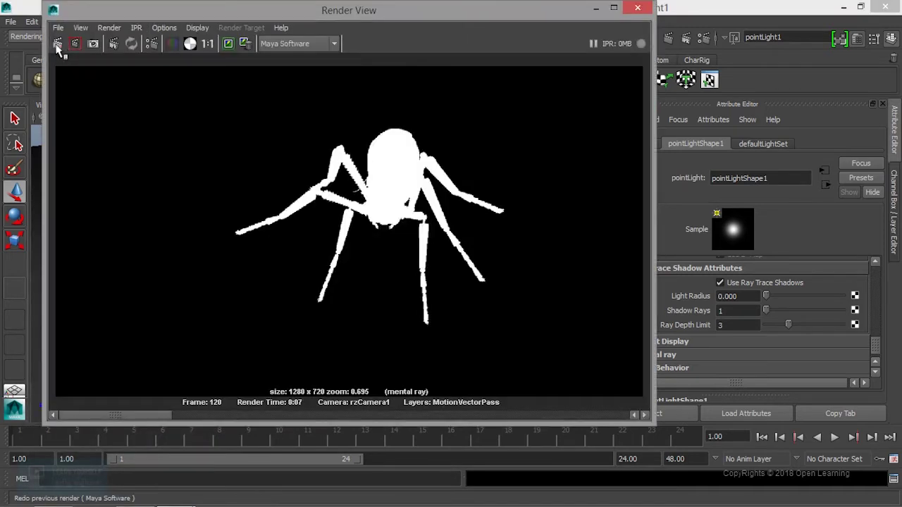
click(306, 43)
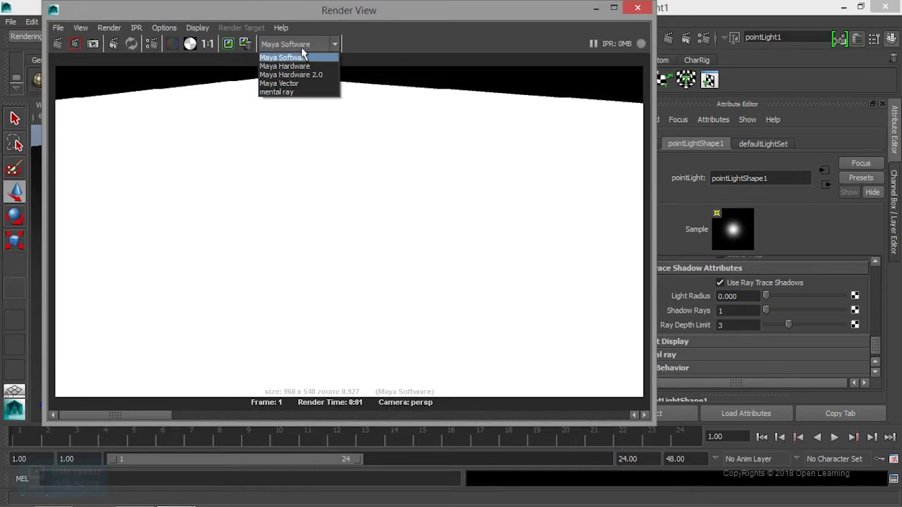
click(300, 94)
click(172, 44)
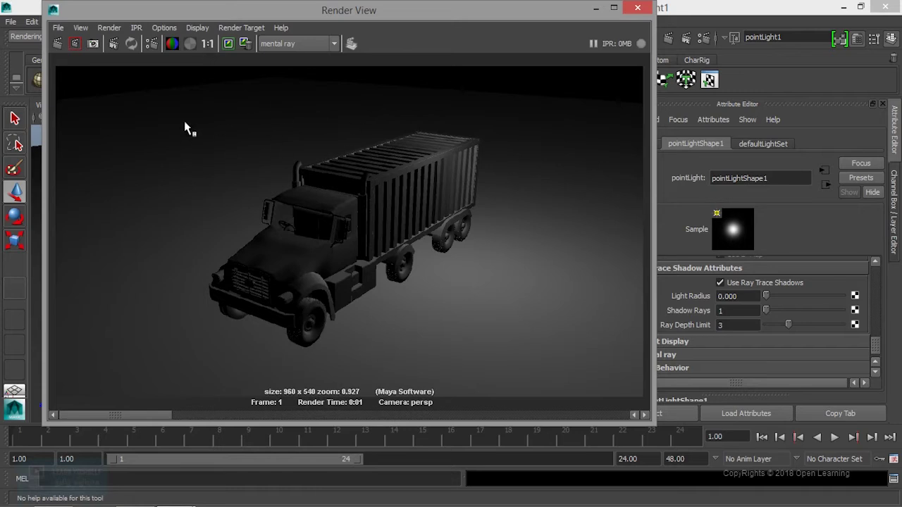
click(57, 44)
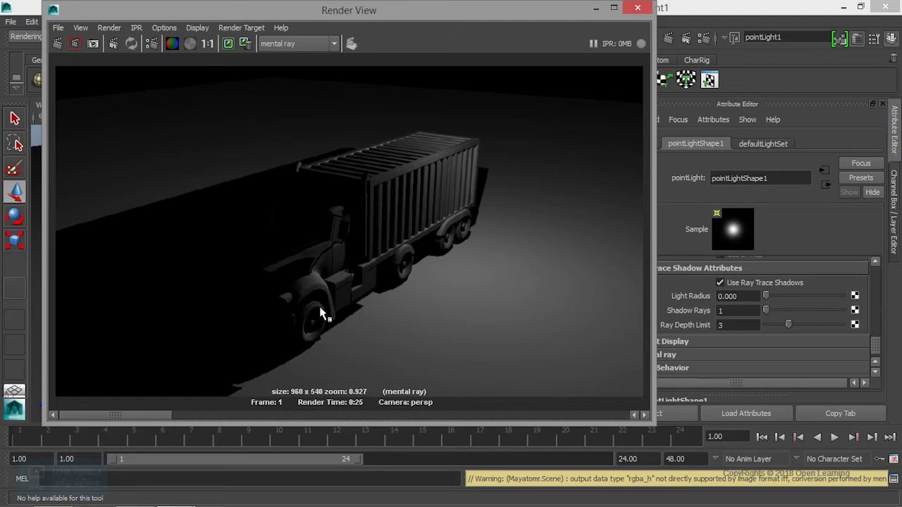
click(595, 8)
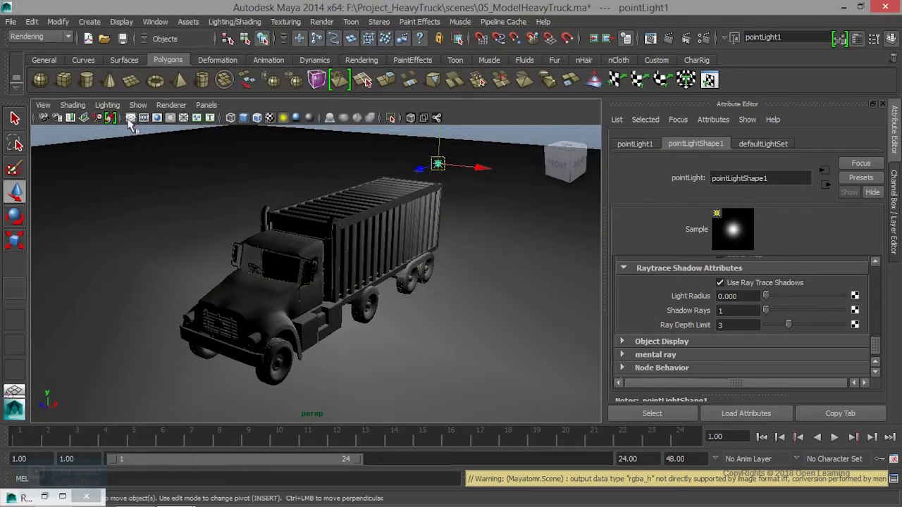
Switch to wireframe and orbit around and under the truck, framing everything in view.
key(4)
mouse_move(379, 323)
alt+mouse_down()
mouse_move(306, 306)
mouse_move(296, 256)
mouse_move(314, 311)
alt+mouse_up()
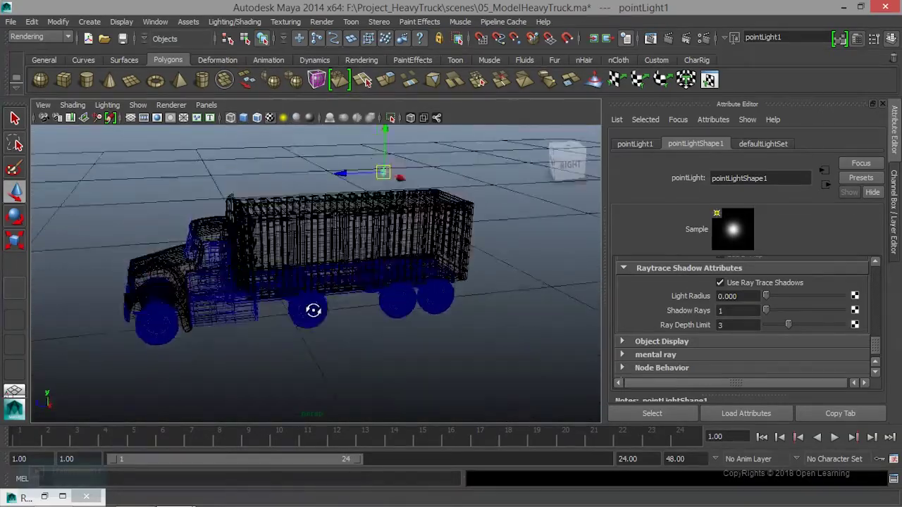
alt+right_drag(314, 311, 475, 316)
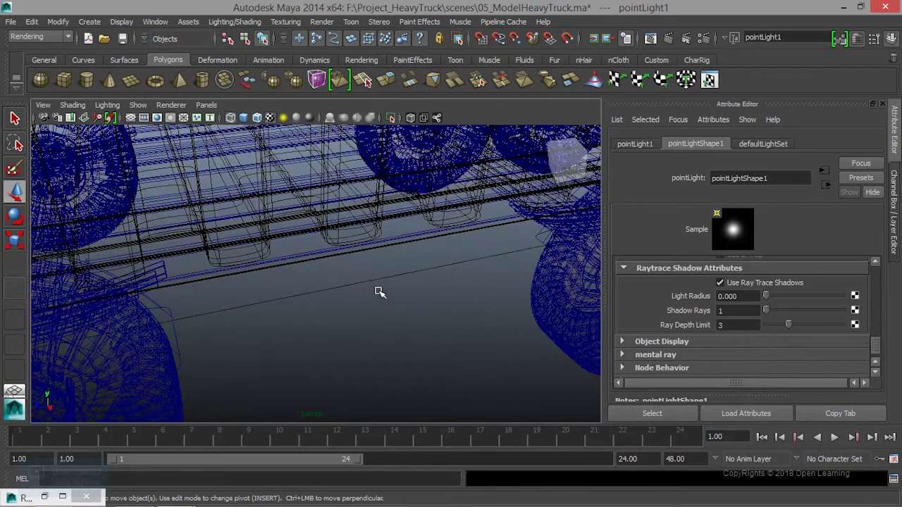
alt+drag(379, 292, 406, 329)
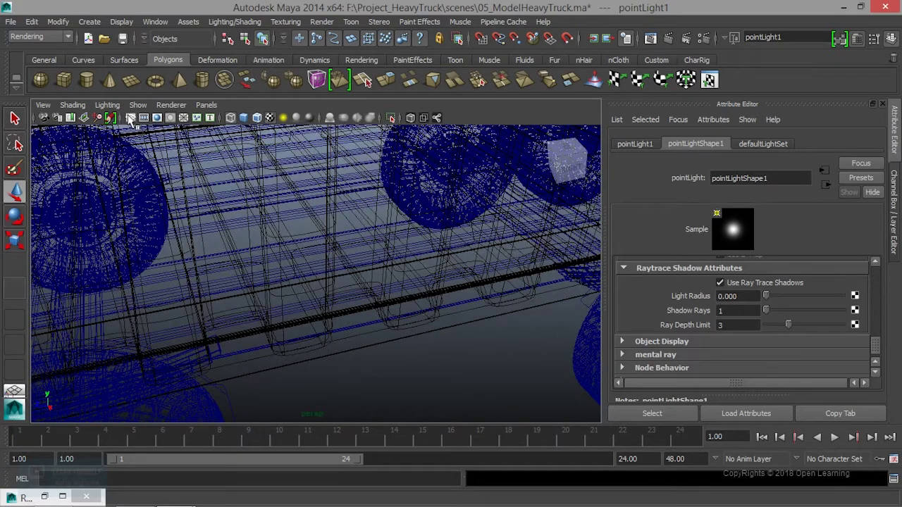
scroll(302, 332, down, 5)
mouse_move(302, 331)
alt+mouse_down()
mouse_move(423, 306)
mouse_move(267, 316)
mouse_move(328, 277)
mouse_move(312, 276)
mouse_move(292, 312)
alt+mouse_up()
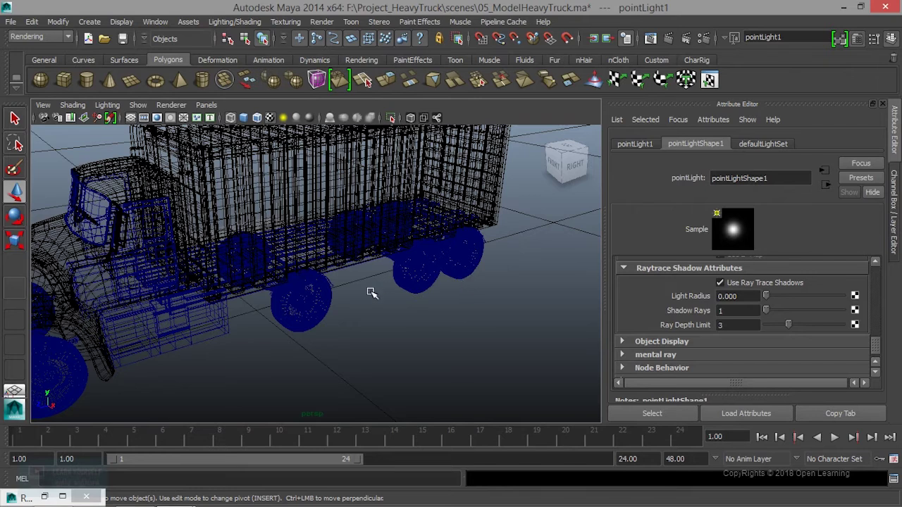
key(a)
mouse_move(332, 282)
alt+right_down()
mouse_move(453, 338)
mouse_move(434, 345)
alt+right_up()
Make the truck layer selectable and scale the whole HeavyTruck01 group up uniformly.
click(334, 217)
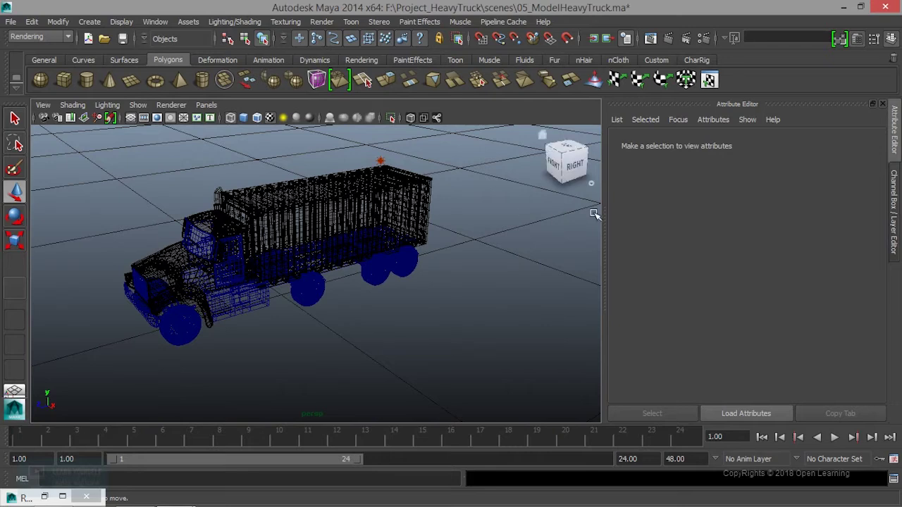
click(894, 211)
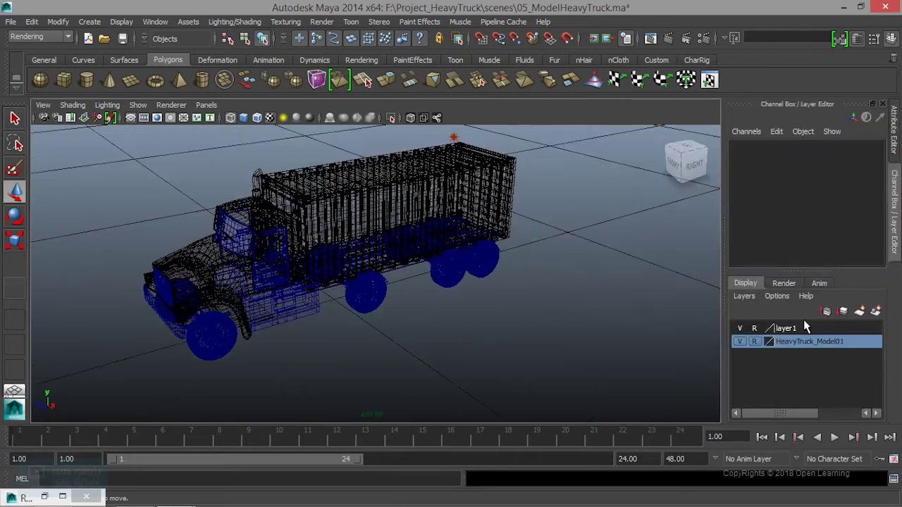
click(754, 341)
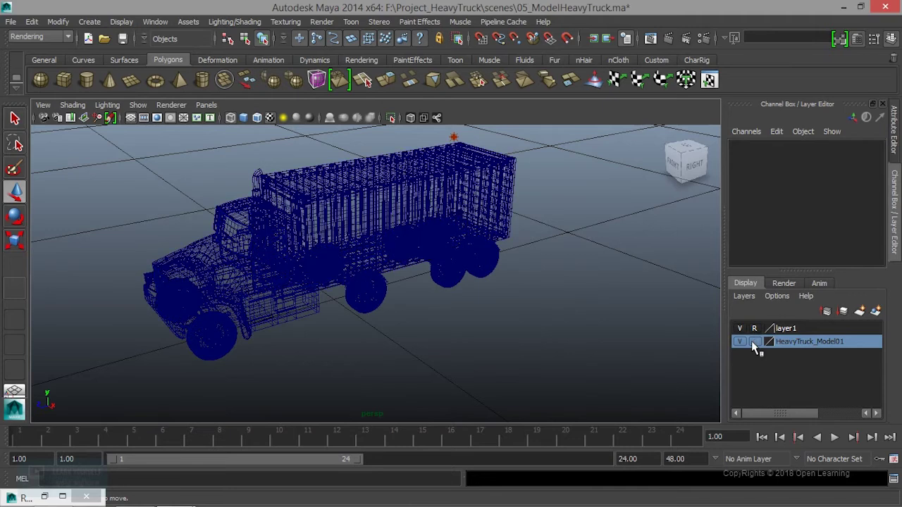
click(392, 216)
key(Up)
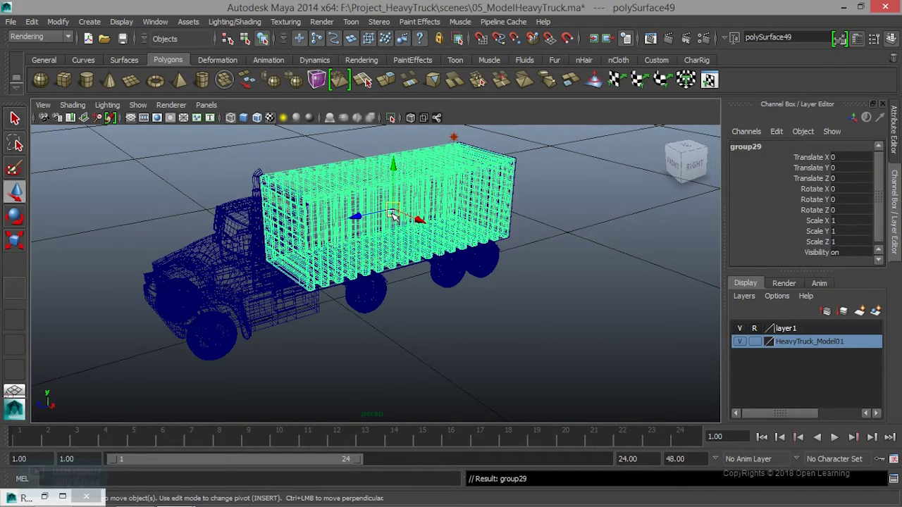
key(Up)
key(Up)
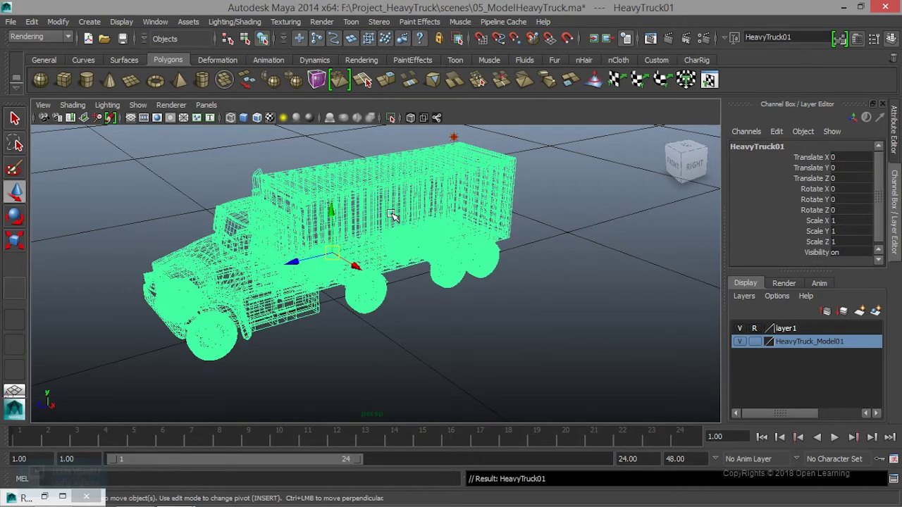
key(r)
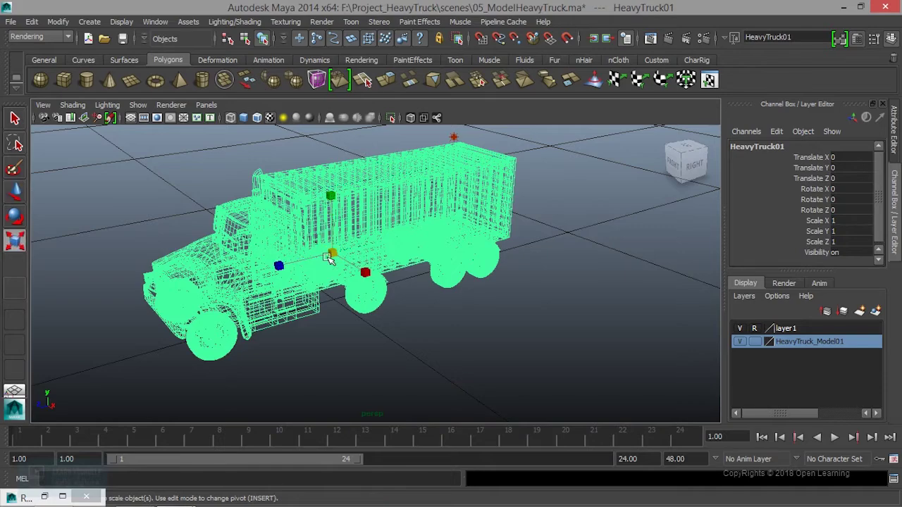
drag(333, 253, 395, 271)
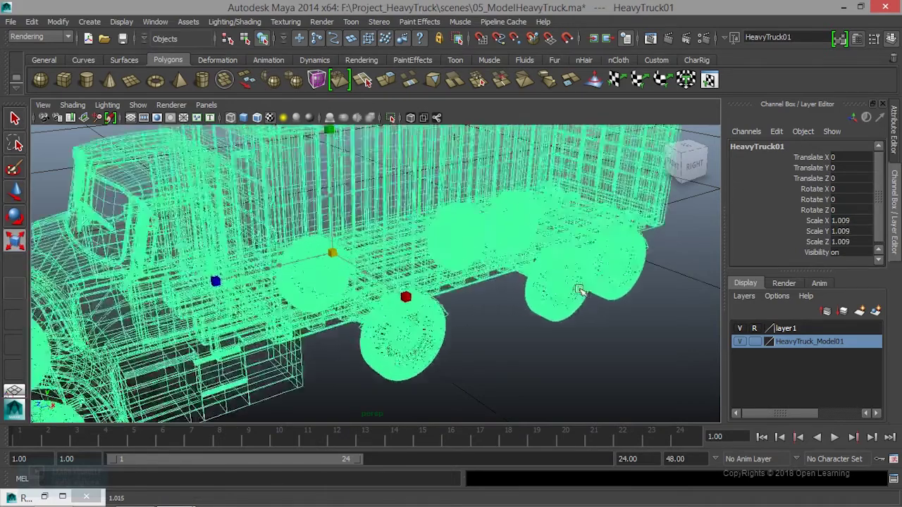
Set the HeavyTruck_Model01 layer back to reference (R).
scroll(459, 285, down, 3)
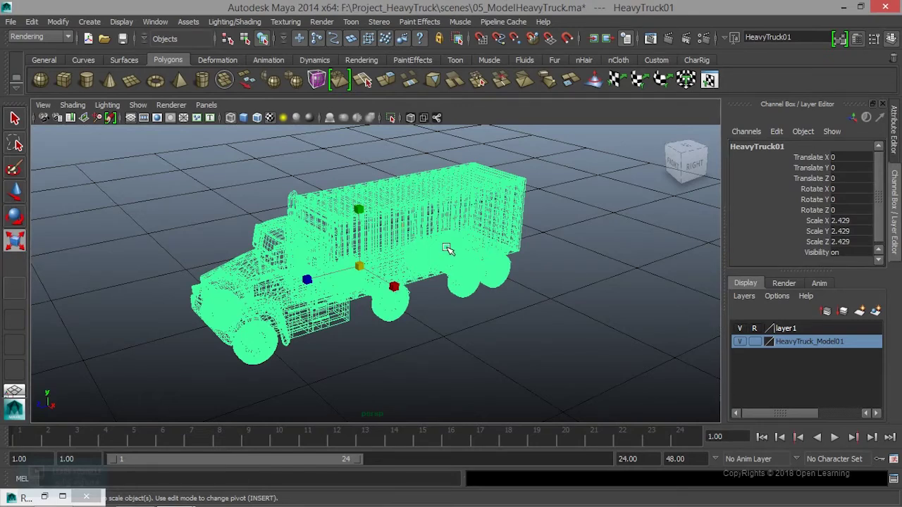
scroll(449, 249, up, 3)
click(751, 342)
click(752, 343)
Move pointLight1 up and outward to 106.491, 144.829, -21.16.
alt+drag(477, 248, 438, 198)
click(451, 220)
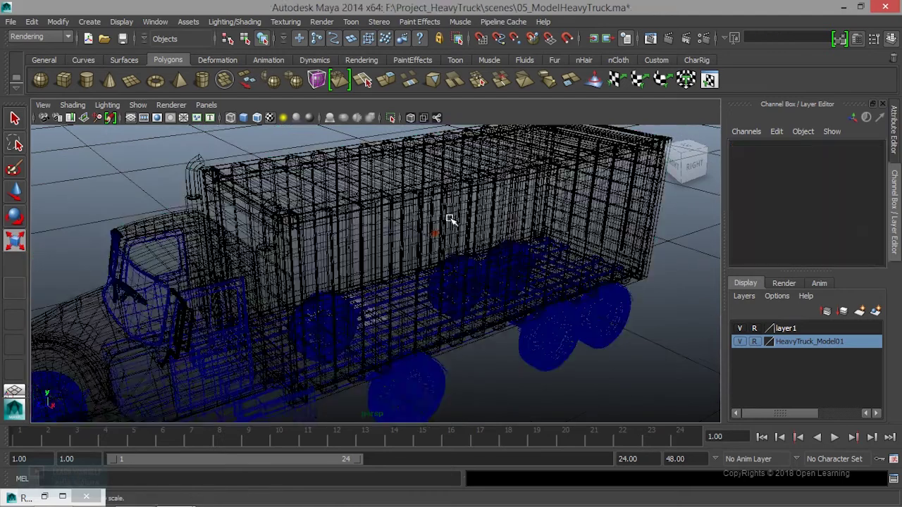
alt+drag(458, 237, 403, 244)
click(397, 267)
scroll(388, 282, down, 3)
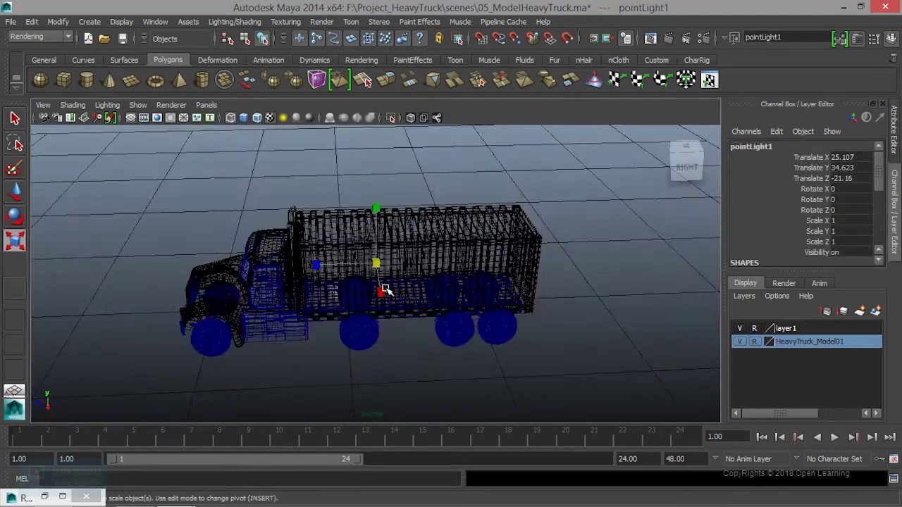
alt+drag(384, 290, 447, 282)
key(w)
mouse_move(408, 227)
mouse_down()
mouse_move(425, 182)
mouse_move(437, 236)
mouse_move(514, 243)
mouse_up()
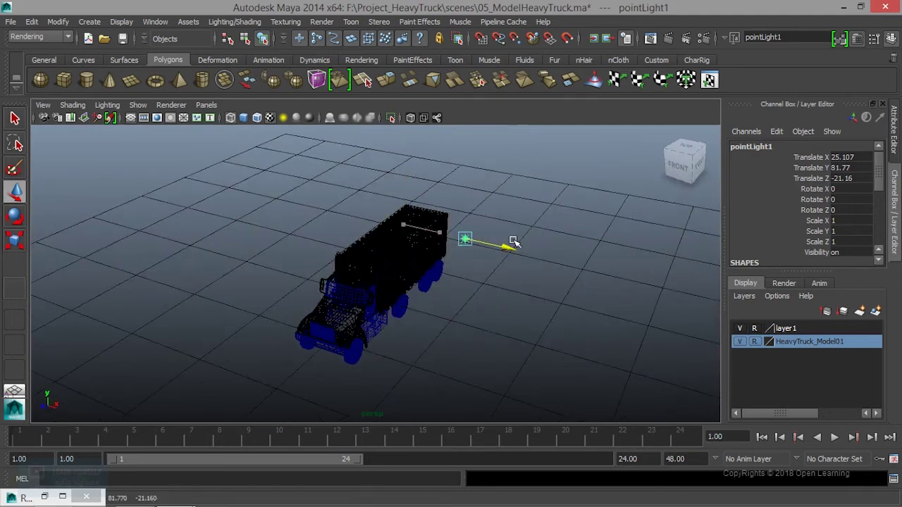
mouse_move(471, 194)
mouse_down()
mouse_move(484, 144)
mouse_move(499, 262)
mouse_move(477, 246)
mouse_move(455, 262)
mouse_move(416, 150)
mouse_up()
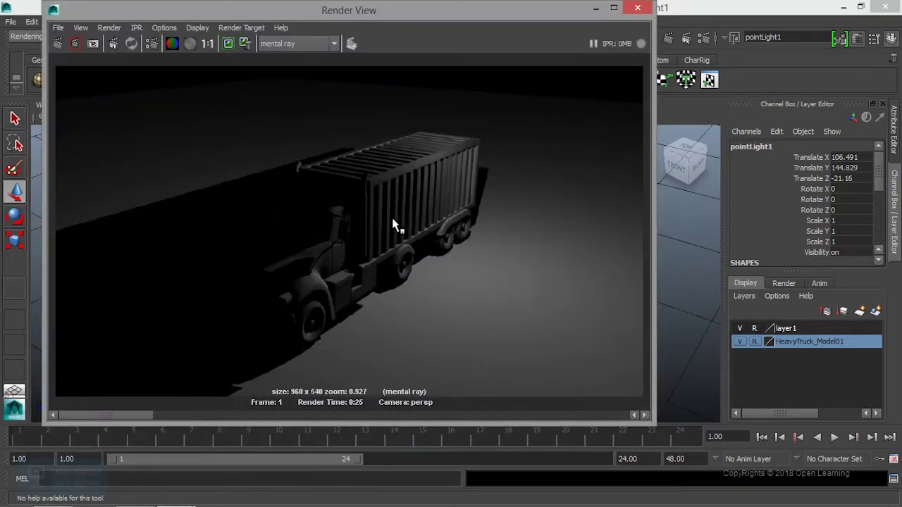
Render the current frame in mental ray, minimize the Render View, and clear layer1's R flag.
click(58, 45)
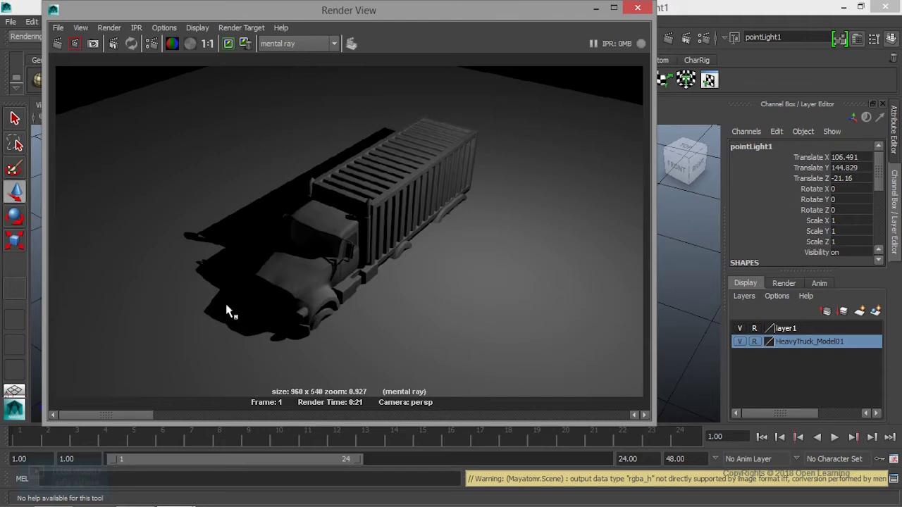
click(594, 10)
click(754, 342)
click(754, 328)
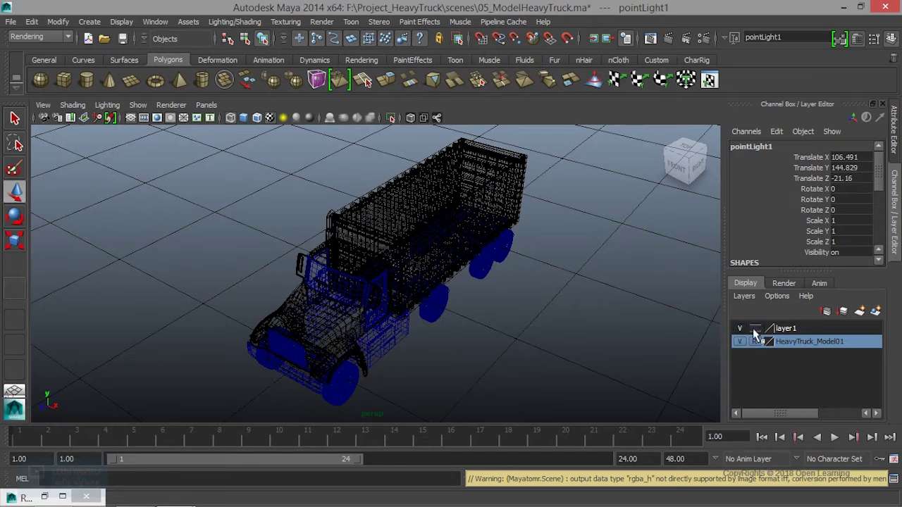
Lower pPlane3 beneath the truck's wheels and switch to smooth shading.
click(544, 308)
drag(397, 249, 398, 271)
key(5)
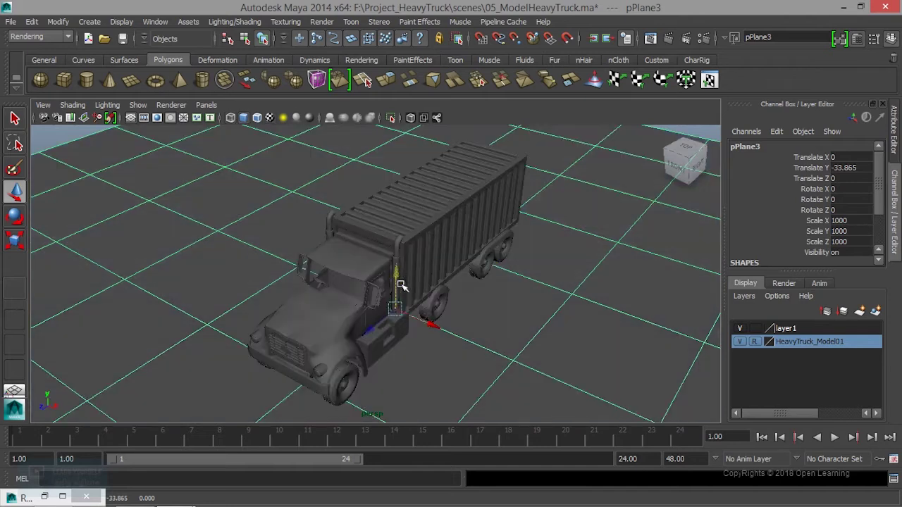
scroll(497, 315, up, 2)
scroll(479, 305, up, 2)
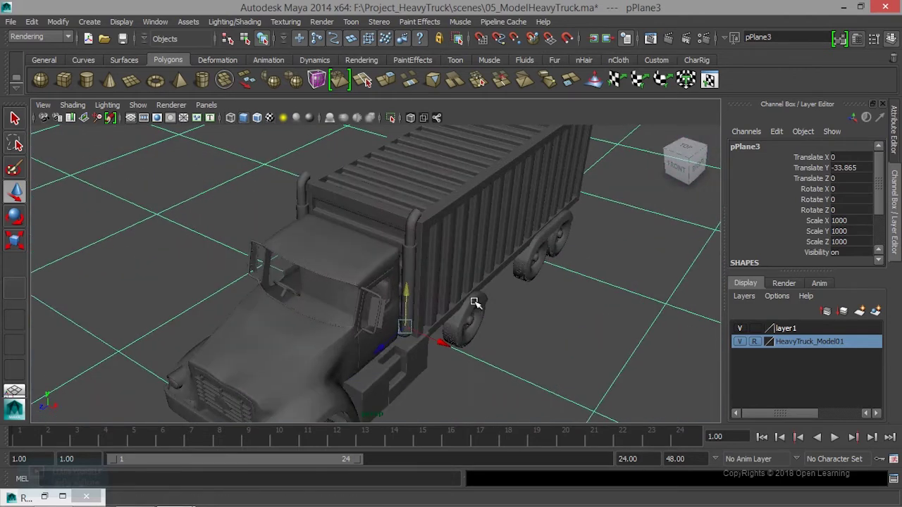
mouse_move(475, 303)
alt+mouse_down()
mouse_move(405, 296)
mouse_move(412, 286)
alt+mouse_up()
alt+drag(521, 324, 641, 323)
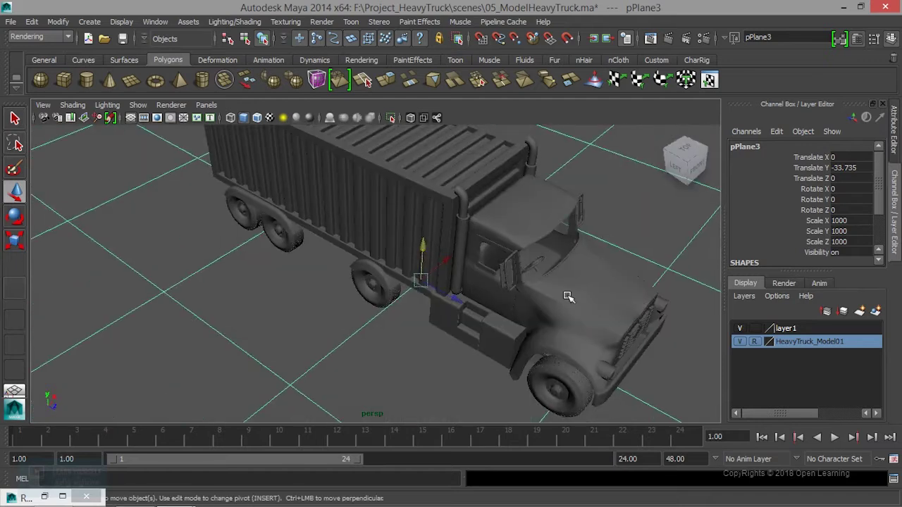
mouse_move(539, 317)
alt+mouse_down()
mouse_move(510, 314)
mouse_move(529, 319)
alt+mouse_up()
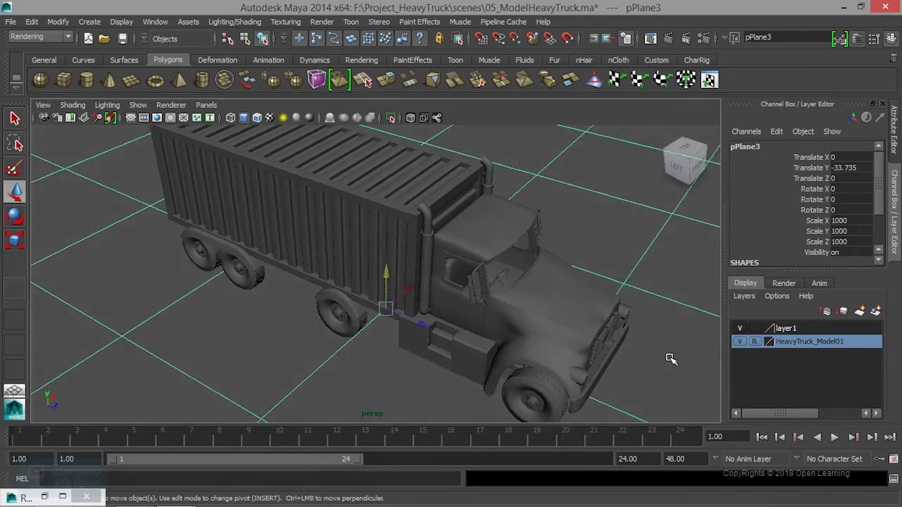
Set layer1 back to reference (R) and select the point light above the scene.
click(755, 329)
click(755, 329)
click(592, 233)
alt+drag(574, 249, 531, 266)
scroll(531, 265, down, 3)
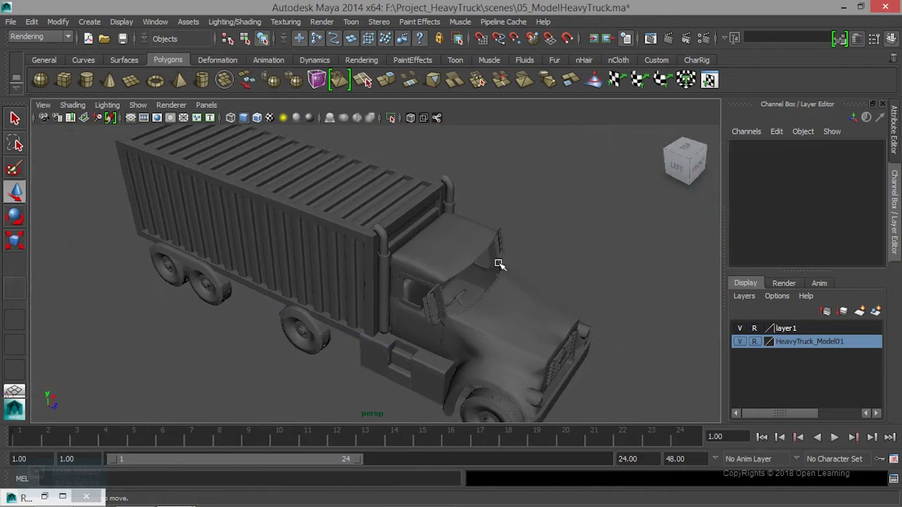
scroll(460, 211, down, 2)
scroll(459, 218, down, 2)
scroll(419, 216, down, 2)
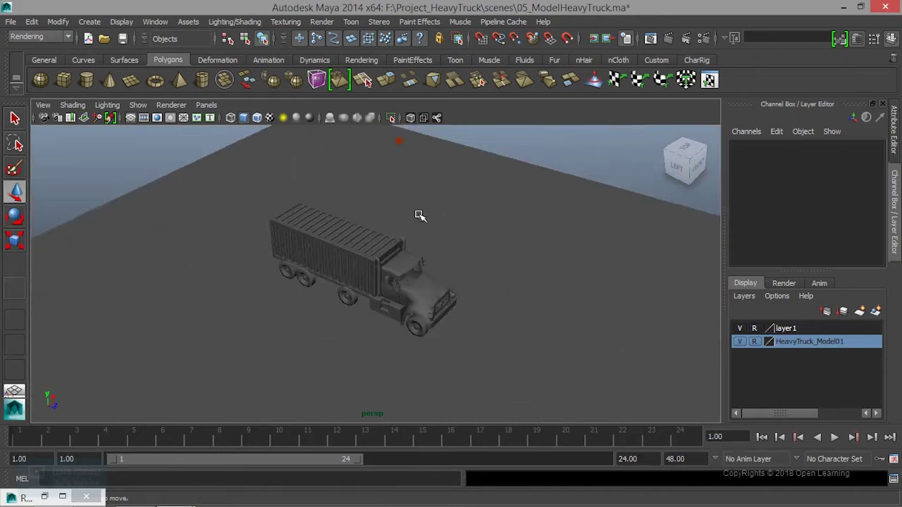
drag(381, 167, 421, 186)
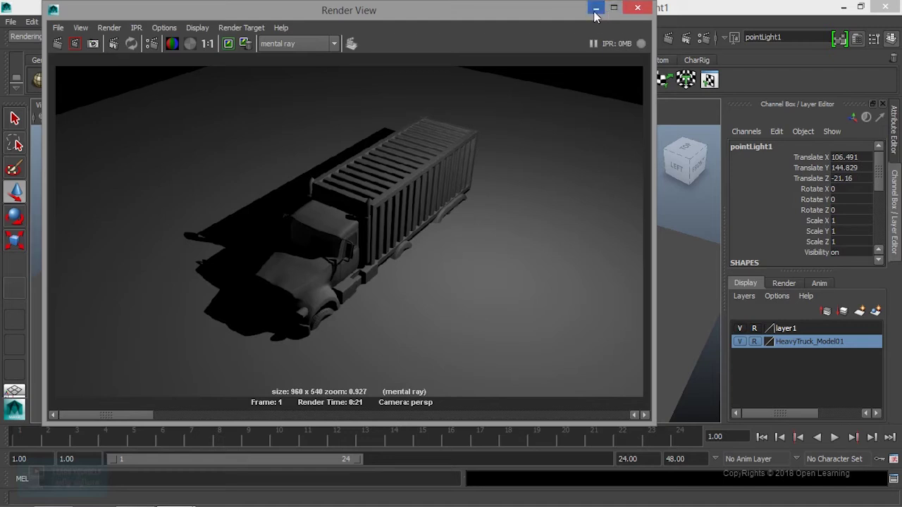
Set pointLight1's colour to cyan in the Attribute Editor.
key(ctrl+a)
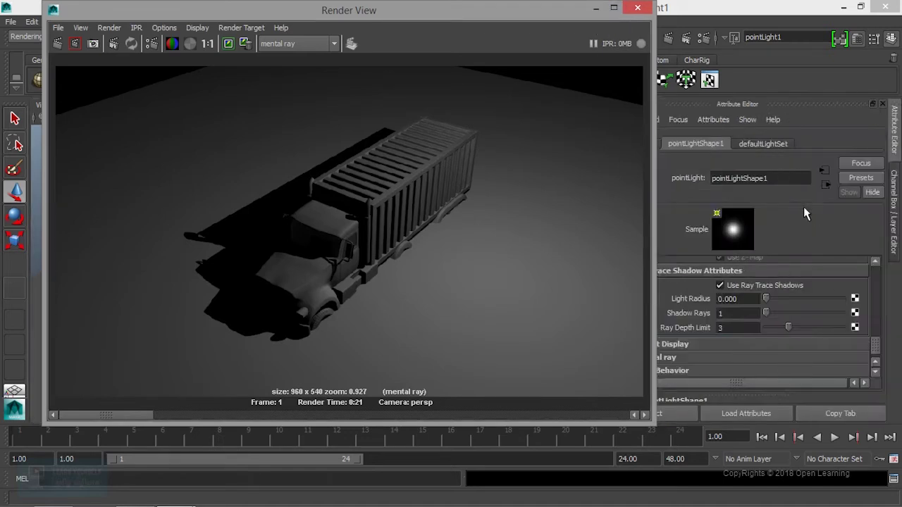
drag(877, 348, 875, 264)
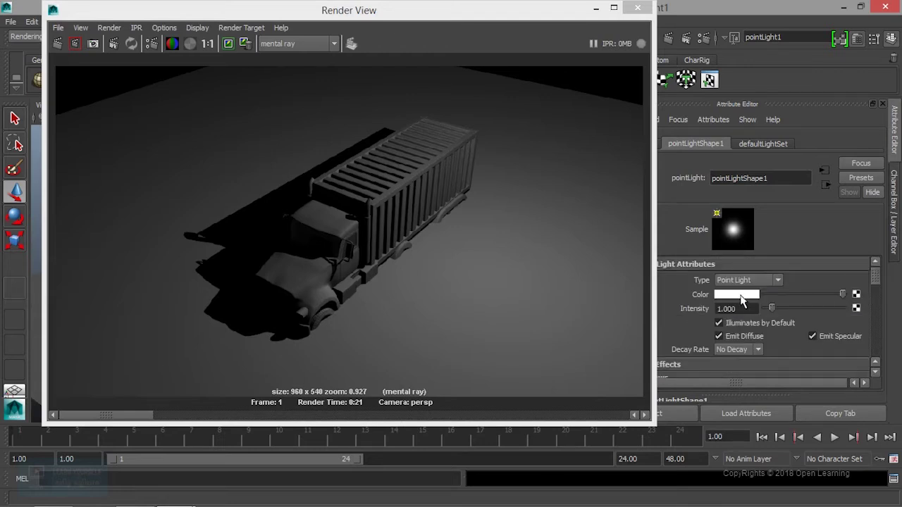
click(730, 295)
click(731, 264)
Reframe the view closer on the truck and re-render it with the cyan light.
click(596, 8)
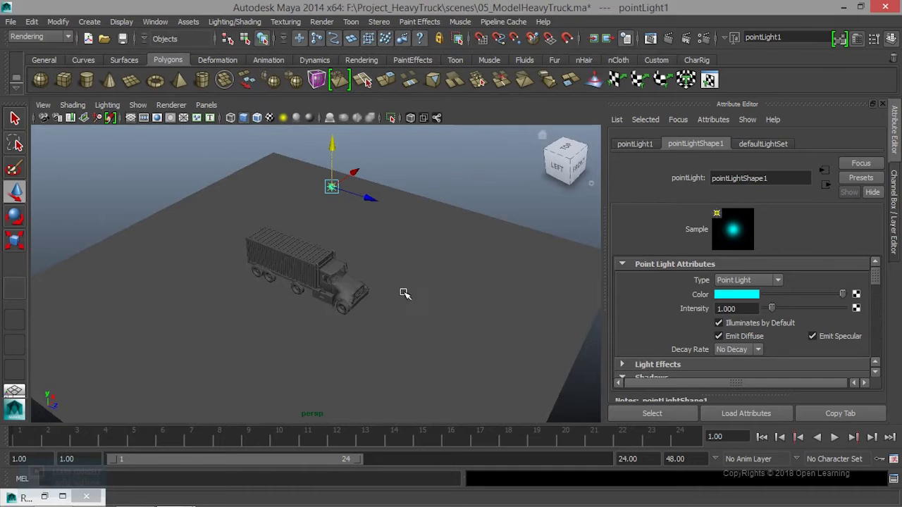
alt+middle_drag(383, 306, 413, 260)
mouse_move(413, 260)
alt+right_down()
mouse_move(489, 308)
mouse_move(468, 296)
mouse_move(414, 369)
alt+right_up()
scroll(414, 369, up, 2)
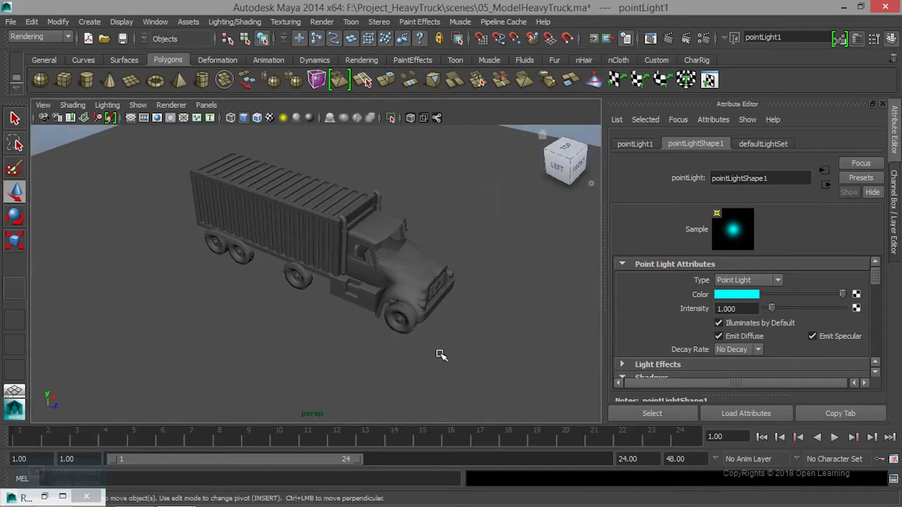
scroll(416, 368, up, 2)
scroll(426, 367, up, 2)
scroll(426, 367, down, 3)
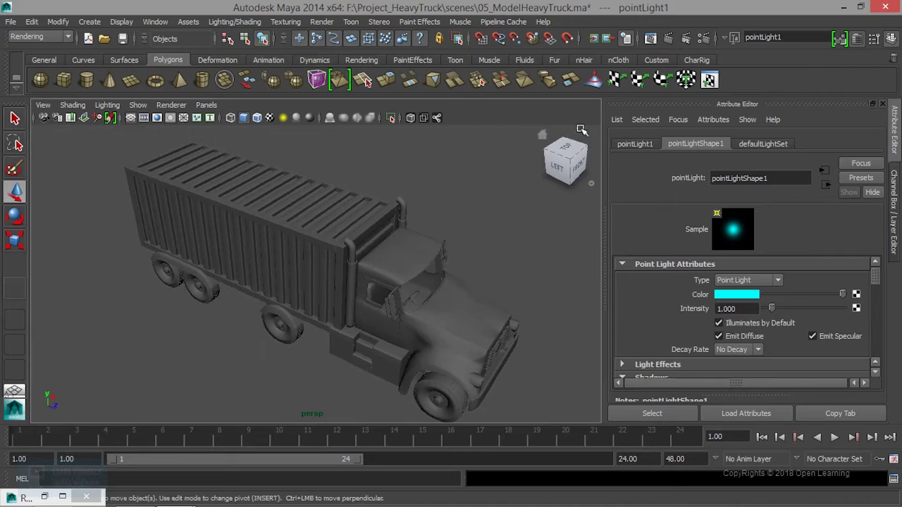
click(594, 38)
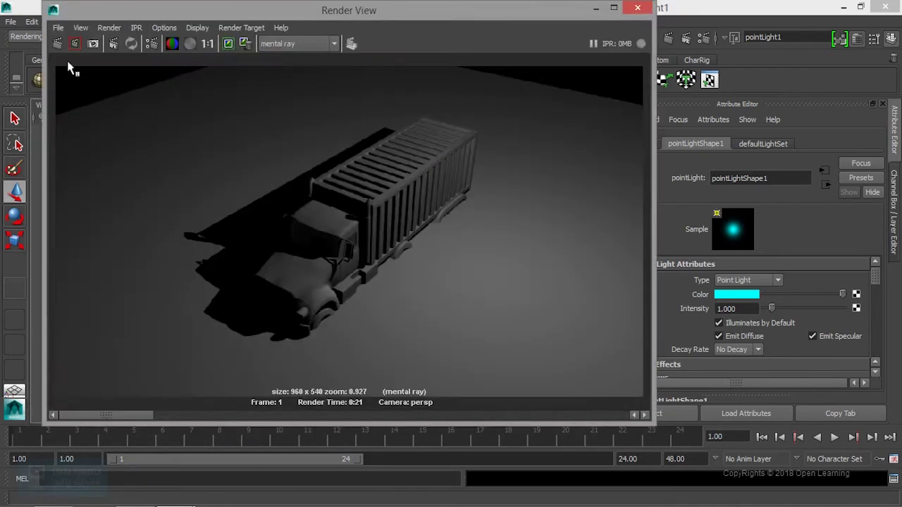
click(75, 43)
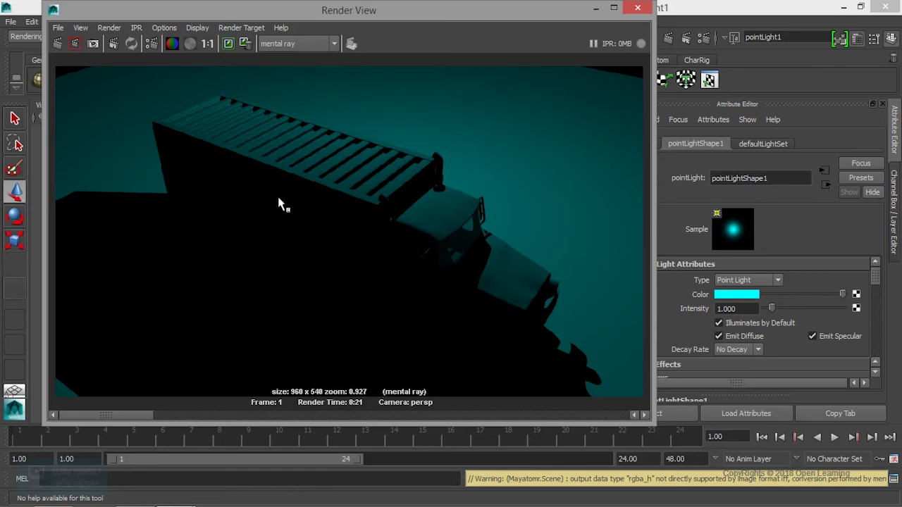
Soften the light to pale cyan with R 0.775 and raise its intensity to 6.218.
click(752, 296)
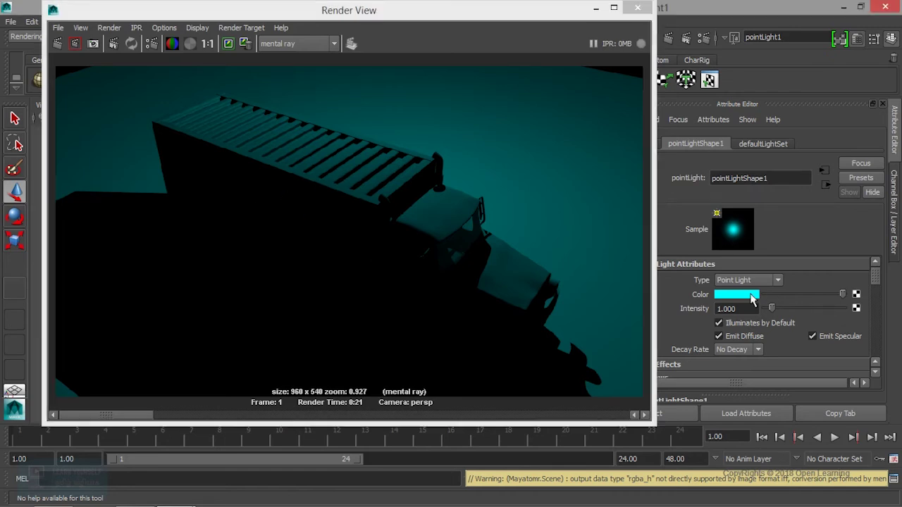
drag(746, 313, 767, 314)
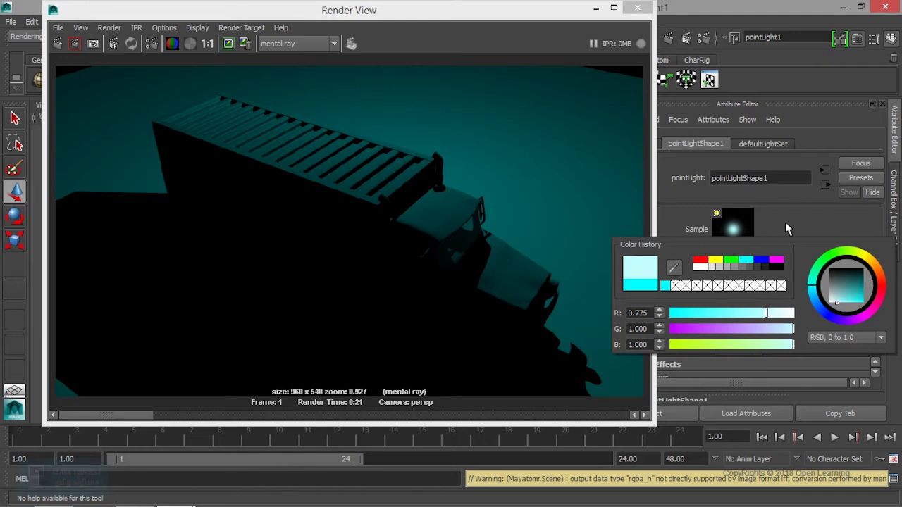
drag(772, 312, 814, 313)
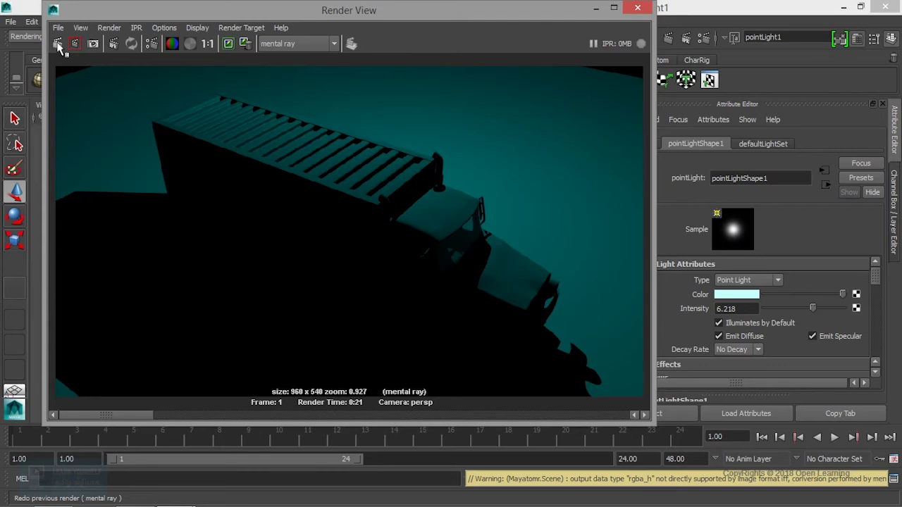
Re-render at intensity 6.218, then lower pointLight1's intensity to 0.672.
click(58, 45)
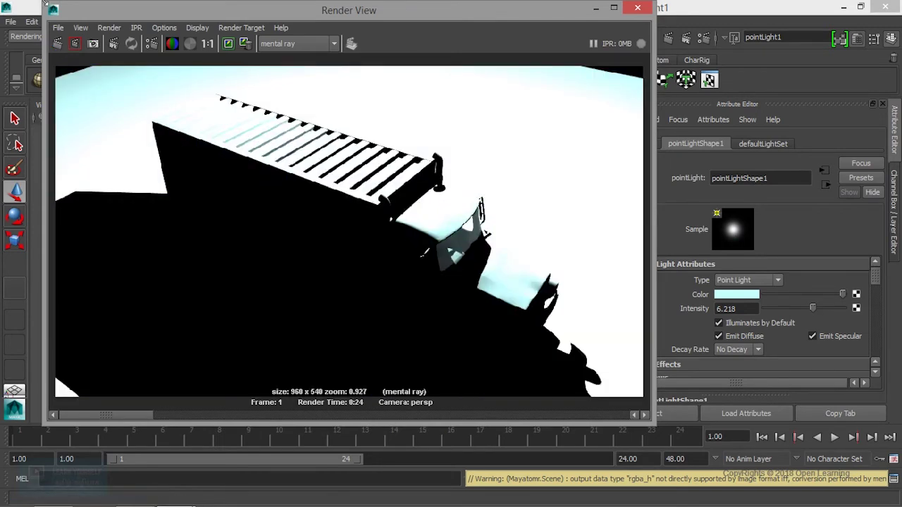
mouse_move(141, 416)
mouse_down()
mouse_move(197, 422)
mouse_move(180, 430)
mouse_up()
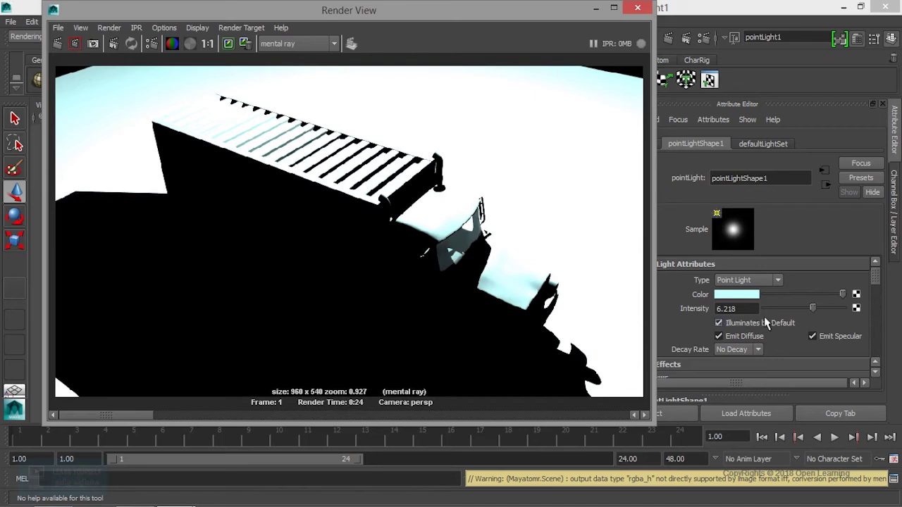
drag(814, 310, 771, 315)
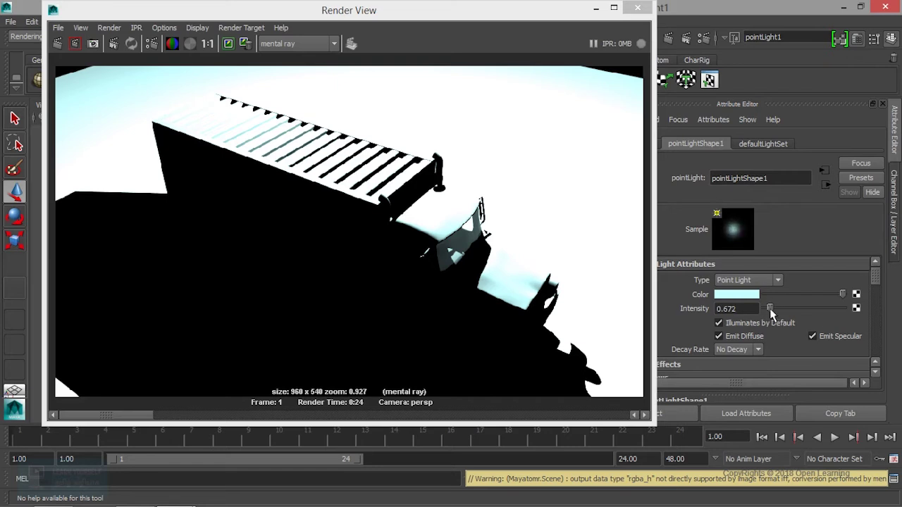
Set pointLight1's Intensity to 1, clear Emit Specular, and keep Use Ray Trace Shadows on.
click(739, 310)
text(1)
key(Return)
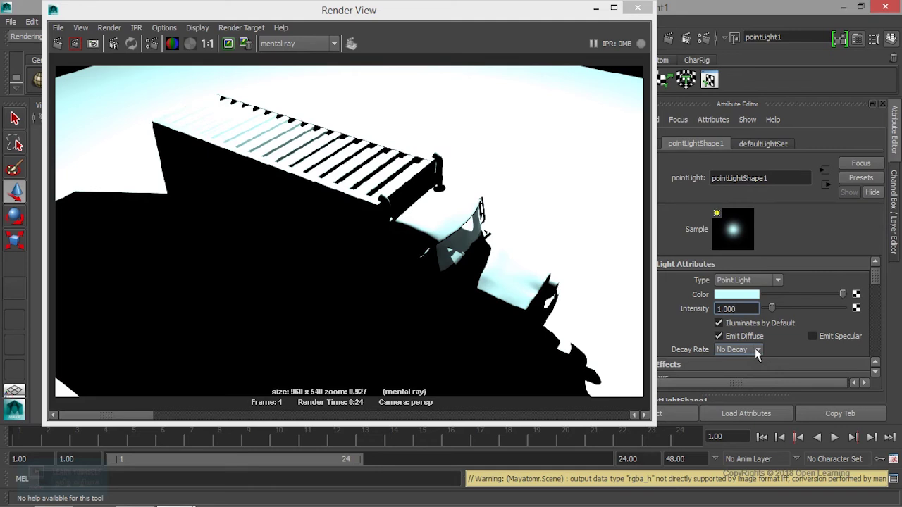
mouse_move(876, 275)
mouse_down()
mouse_move(876, 352)
mouse_move(877, 269)
mouse_up()
mouse_move(878, 276)
mouse_down()
mouse_move(878, 350)
mouse_move(885, 271)
mouse_up()
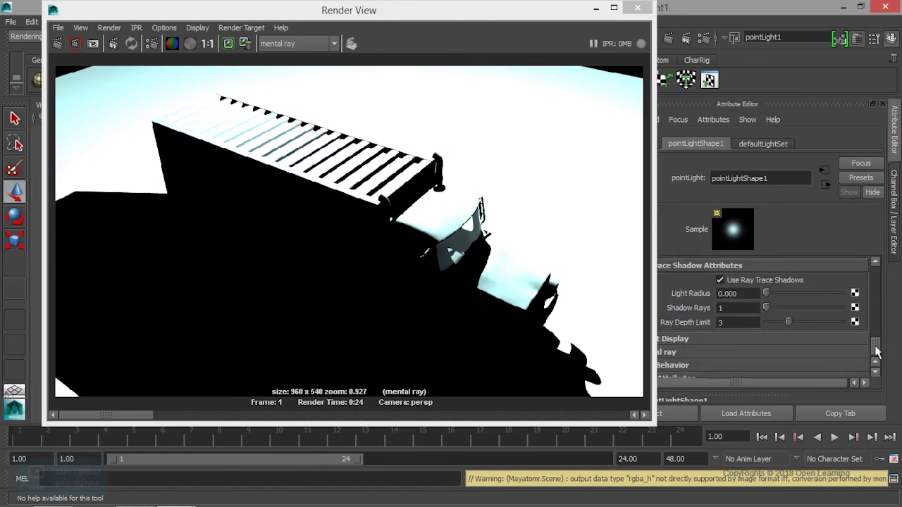